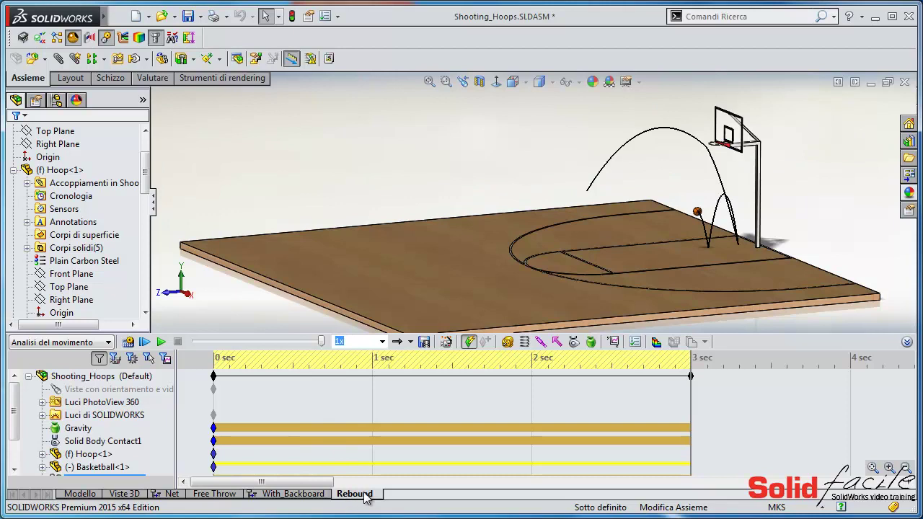
# - Inspect the Initial Velocity feature settings, then play the current 7 m/s shot
pyautogui.click(64, 445)
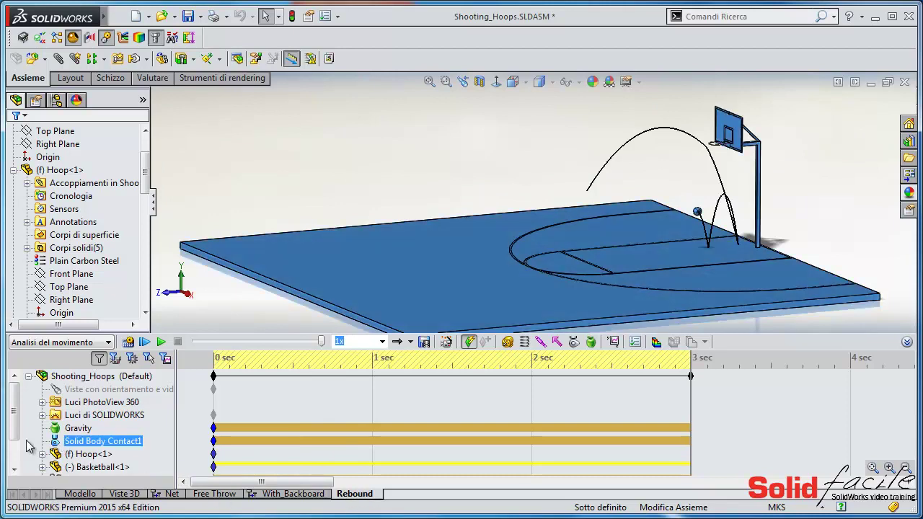
pyautogui.moveTo(14, 421); pyautogui.dragTo(13, 441)
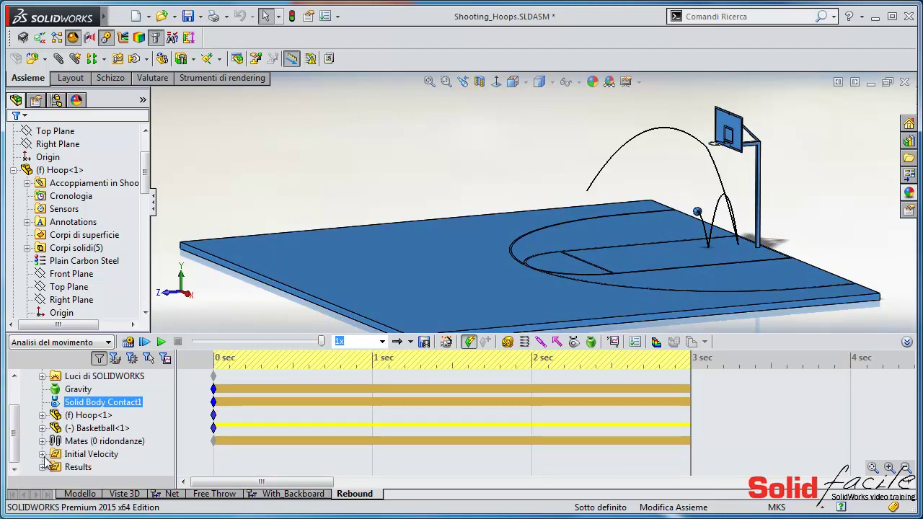
pyautogui.click(41, 455)
pyautogui.rightClick(101, 467)
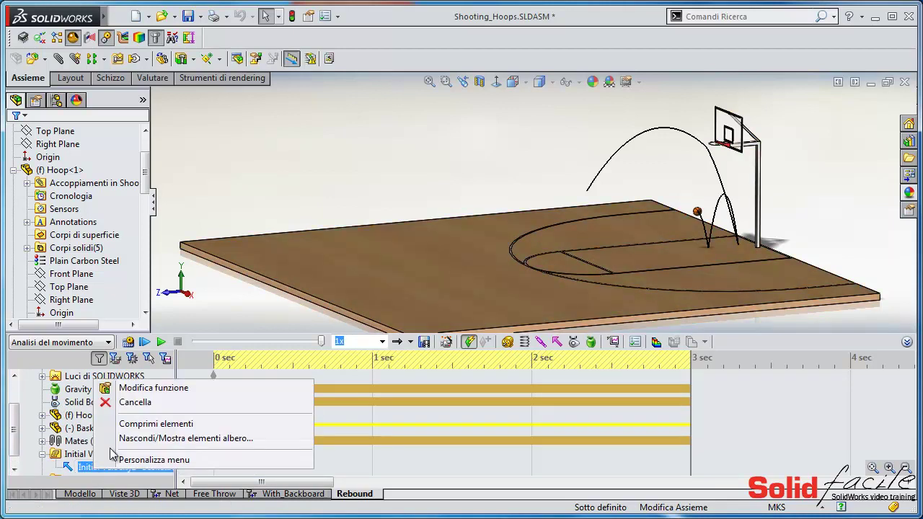
pyautogui.click(153, 388)
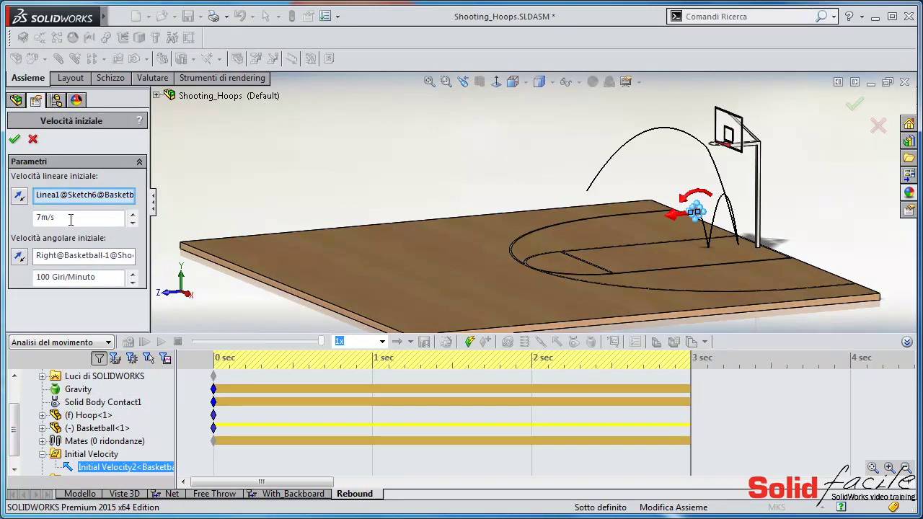
pyautogui.click(14, 139)
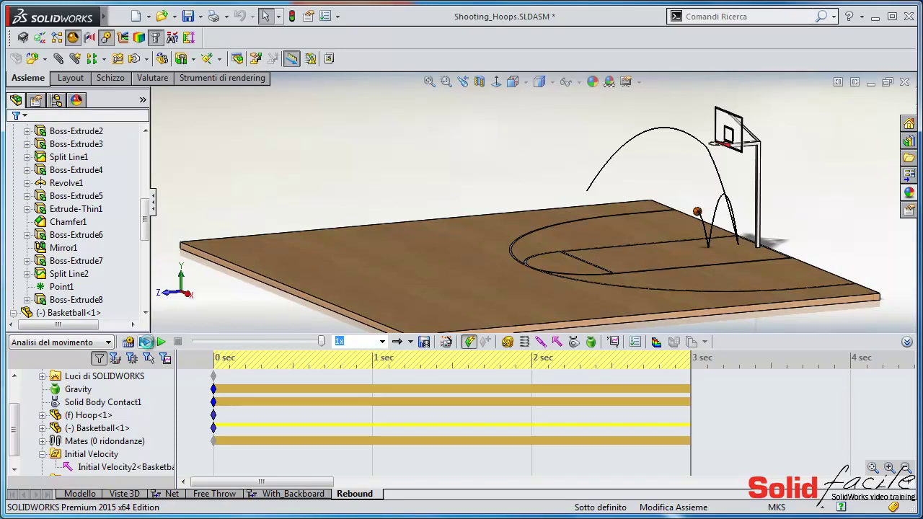
pyautogui.click(145, 343)
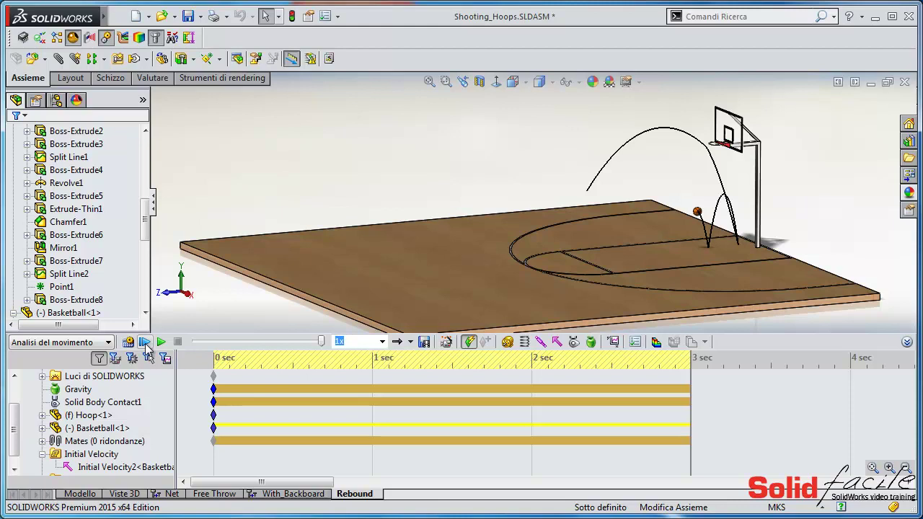
# - Change Initial Velocity2's linear velocity from 7 to 7.4 m/s and confirm
pyautogui.rightClick(97, 468)
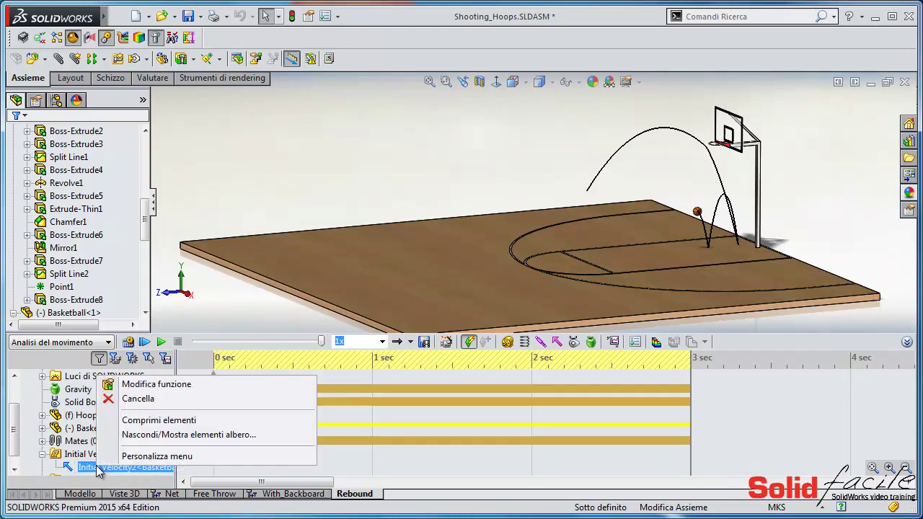
pyautogui.click(142, 385)
pyautogui.doubleClick(60, 217)
pyautogui.write('7.4')
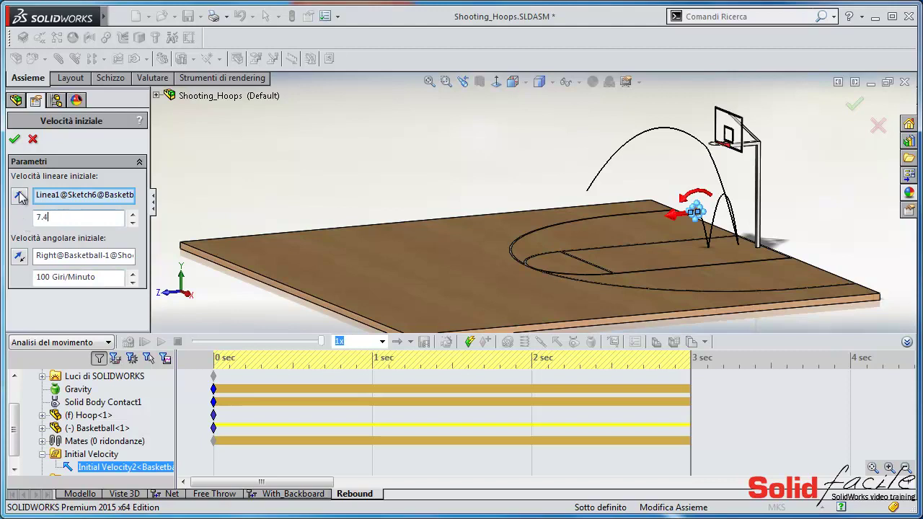
pyautogui.click(15, 139)
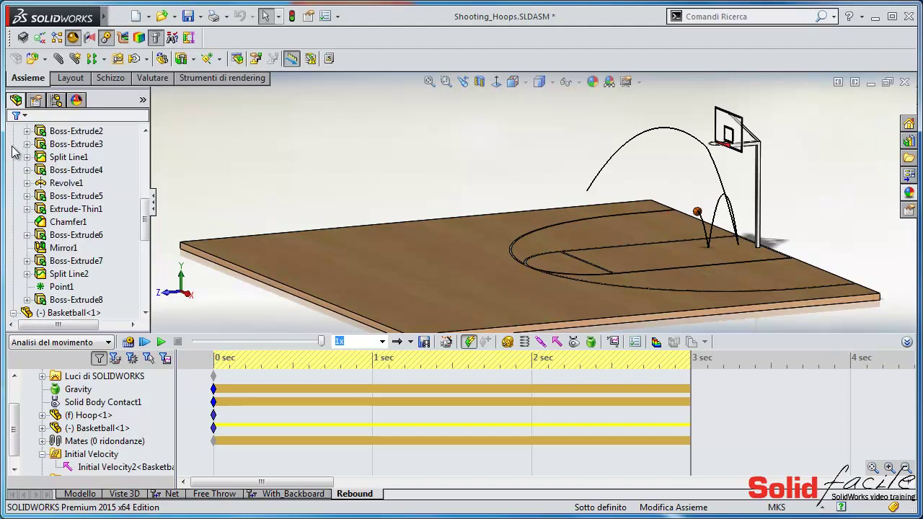
# - Recalculate the Rebound motion study at 7.4 m/s and replay the shot from the start
pyautogui.click(128, 342)
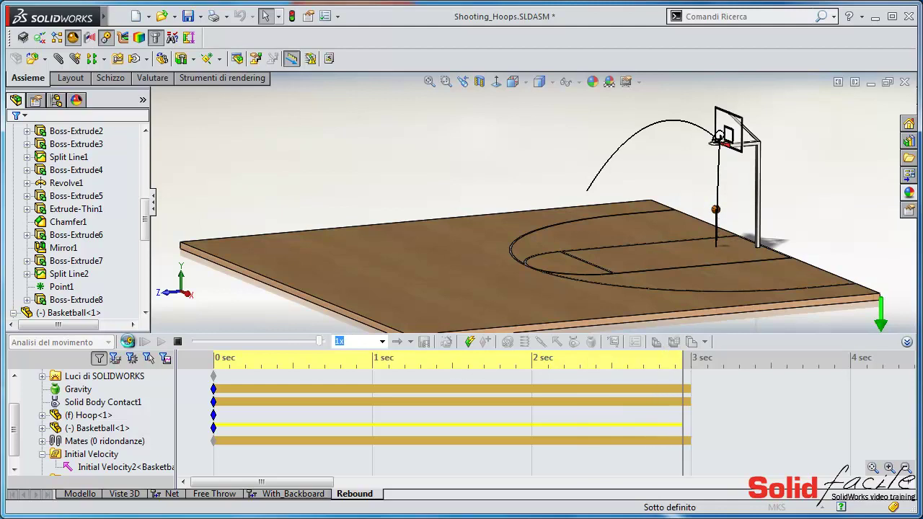
pyautogui.click(145, 344)
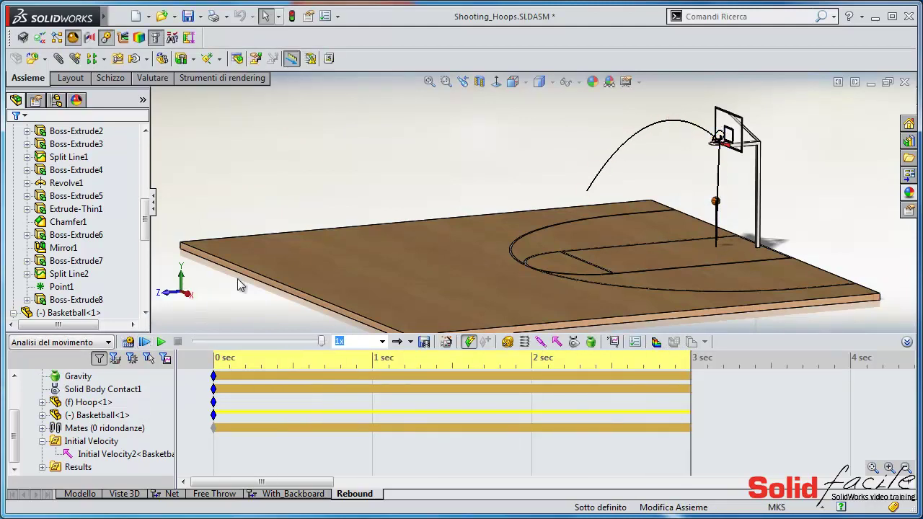
# - Zoom in on the hoop and backboard and play the shot in 0.25x slow motion
pyautogui.click(446, 81)
pyautogui.moveTo(623, 100); pyautogui.dragTo(776, 169)
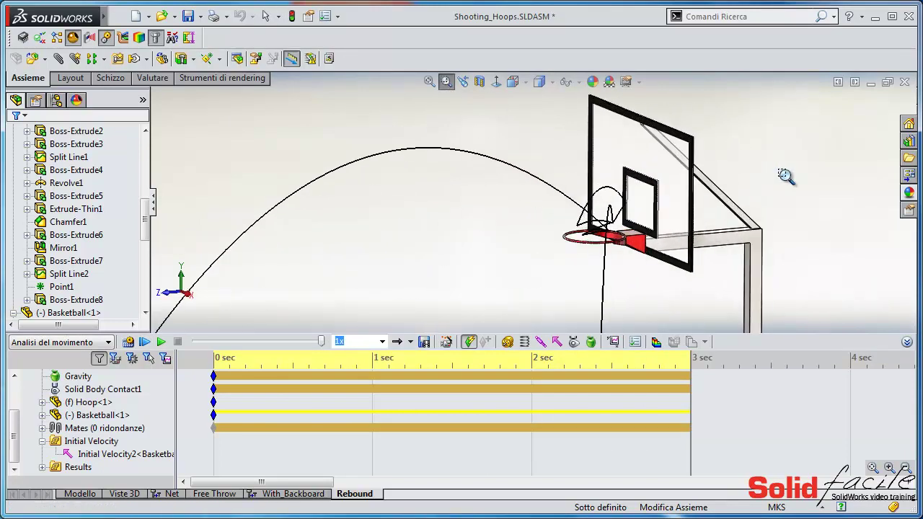
pyautogui.press('Escape')
pyautogui.click(382, 341)
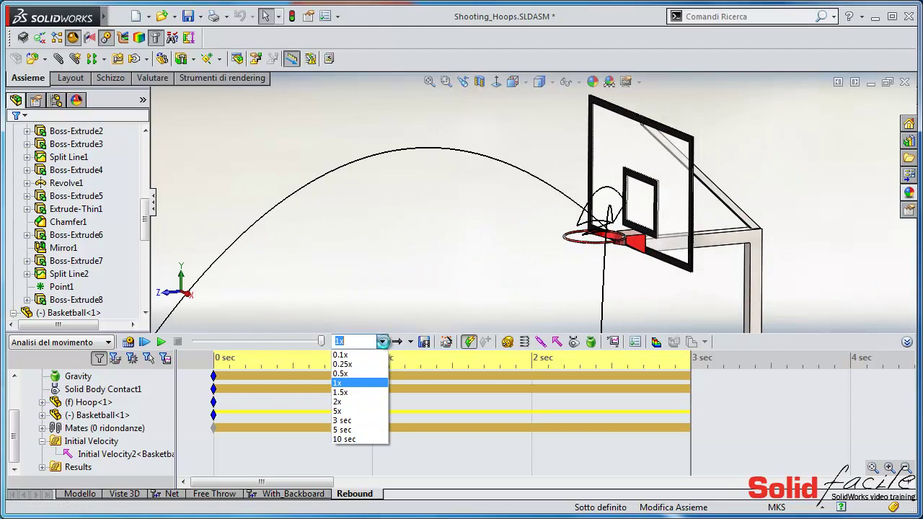
pyautogui.click(359, 362)
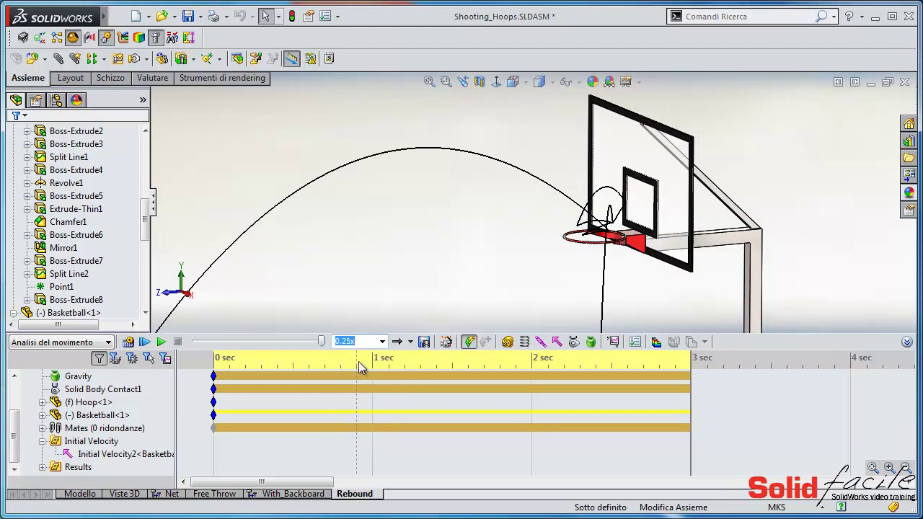
pyautogui.click(145, 342)
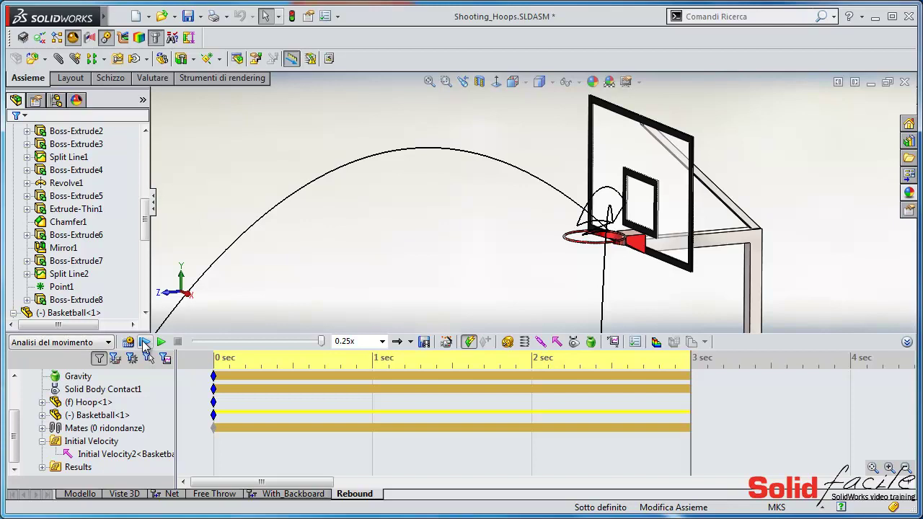
# - Zoom back out and set the playback speed to 1x
pyautogui.click(462, 82)
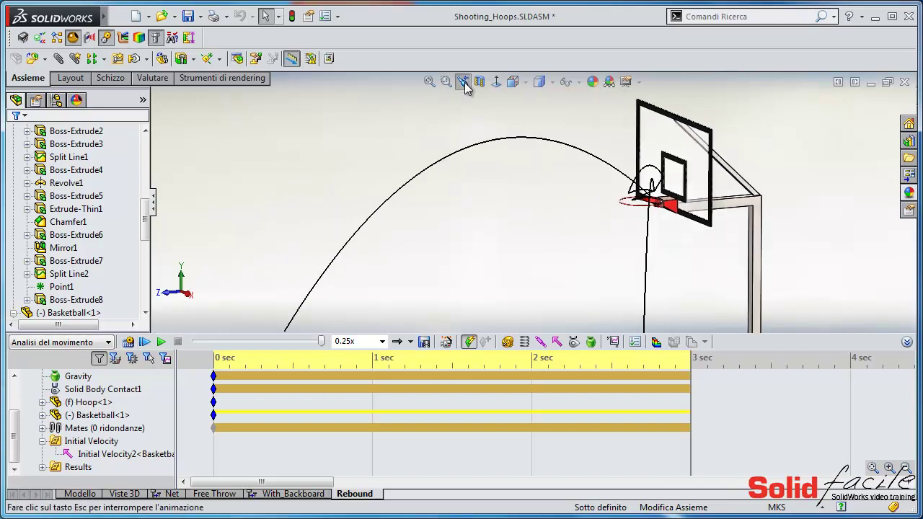
pyautogui.click(382, 341)
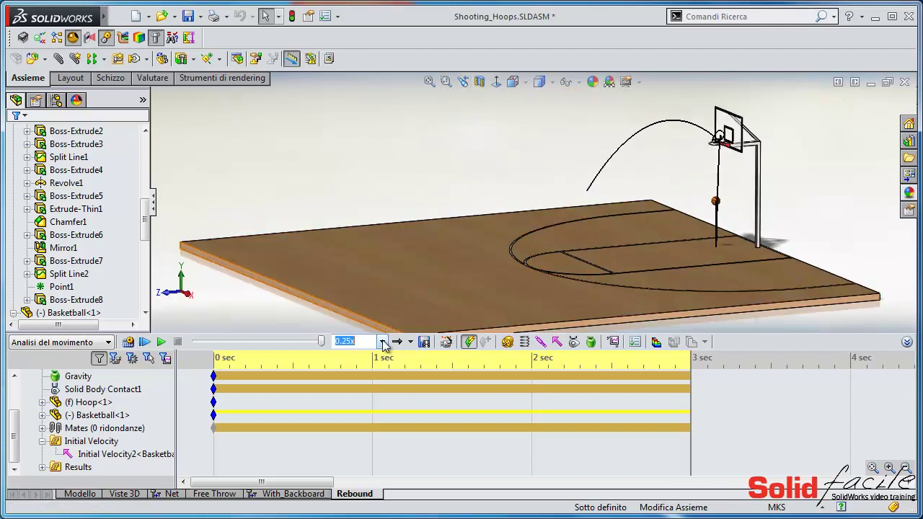
pyautogui.click(352, 382)
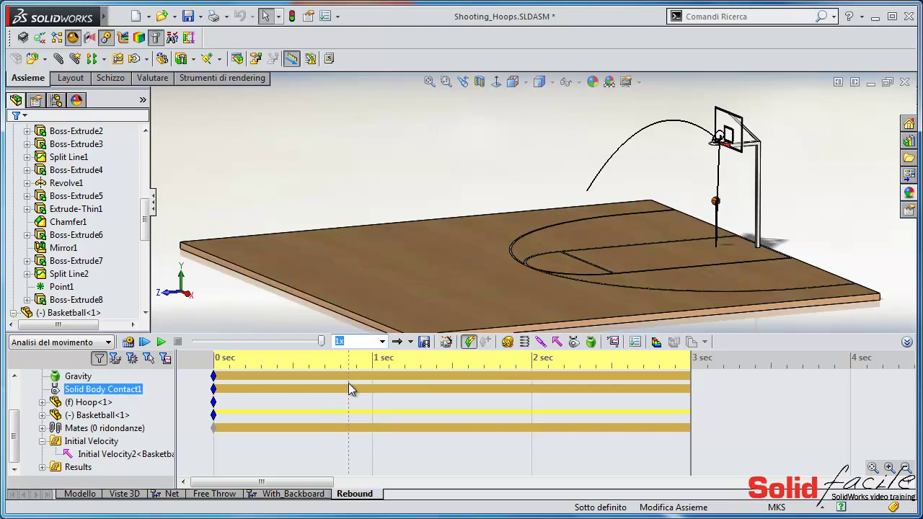
# - Switch from the Rebound motion study to the With_Backboard design study results
pyautogui.rightClick(351, 495)
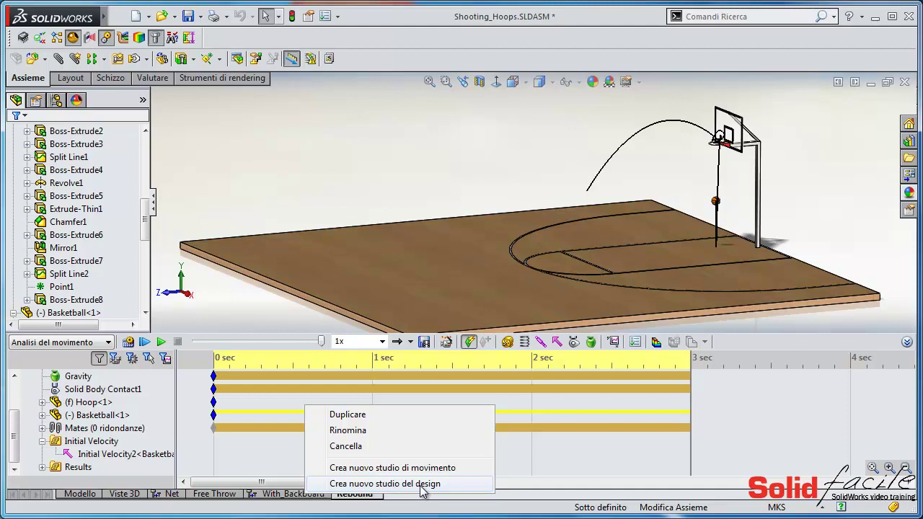
pyautogui.click(288, 495)
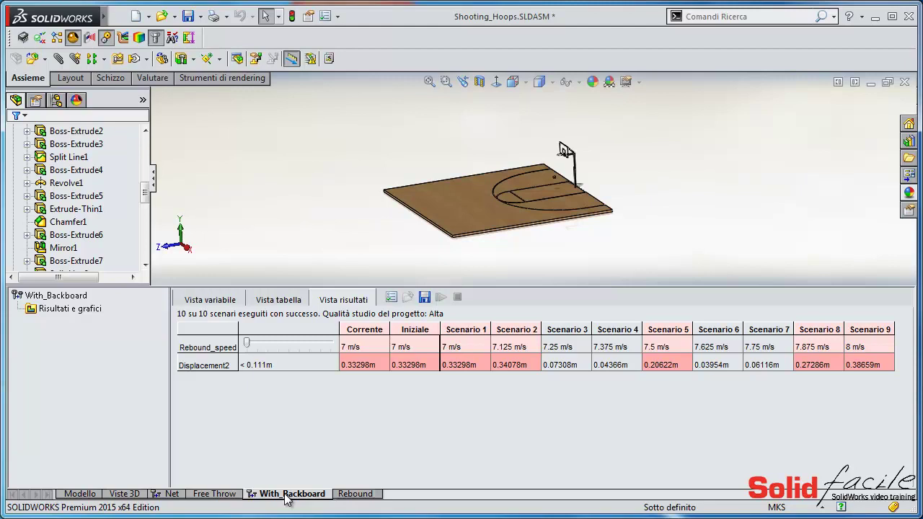
# - Show the Vista variabile setup with Rebound_speed 7–8 m/s in 0.125 m/s steps
pyautogui.click(215, 300)
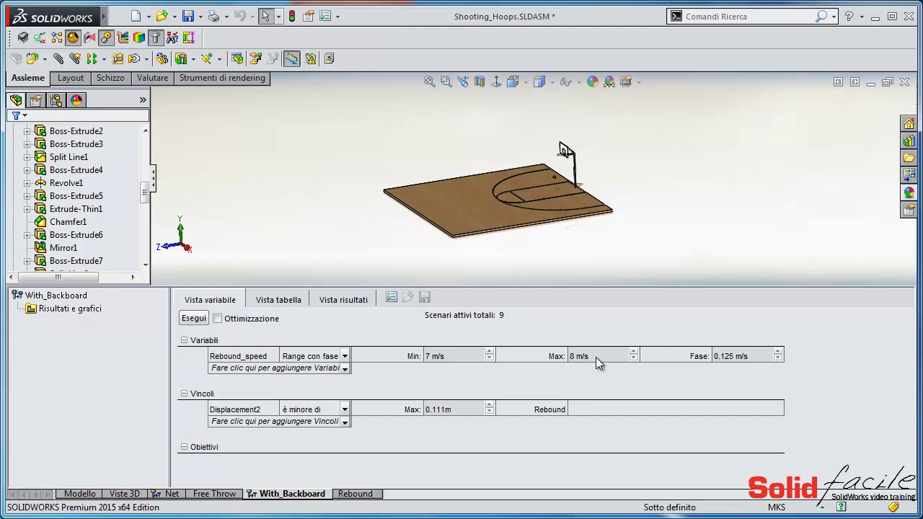
# - Check each scenario's Rebound_speed in Vista tabella, then return to Vista risultati
pyautogui.click(288, 298)
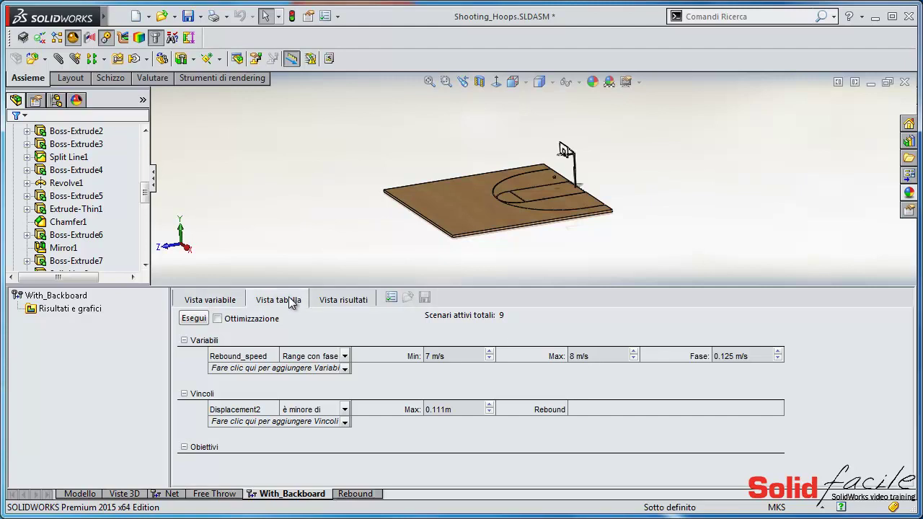
pyautogui.moveTo(414, 475)
pyautogui.mouseDown()
pyautogui.moveTo(563, 484)
pyautogui.moveTo(396, 483)
pyautogui.mouseUp()
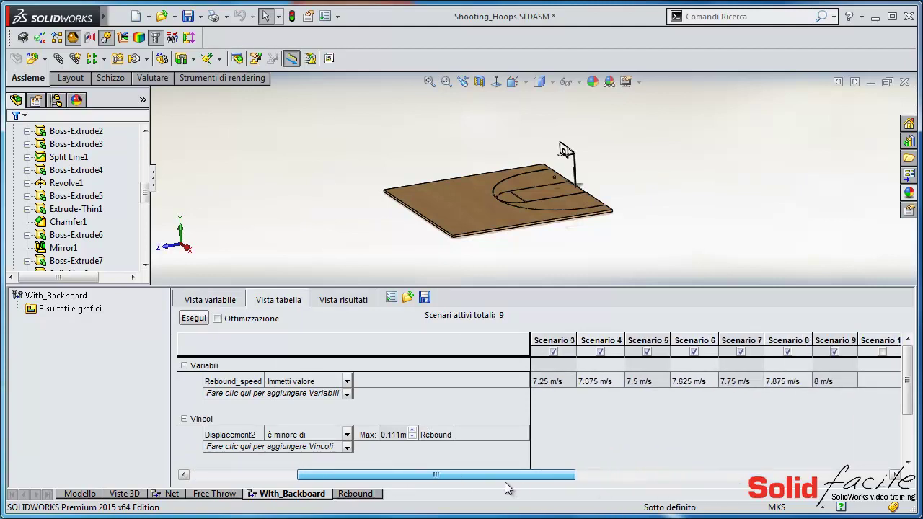
pyautogui.click(347, 300)
# - Zoom in on the court and hoop, then play Scenario 1 at 7 m/s
pyautogui.click(446, 82)
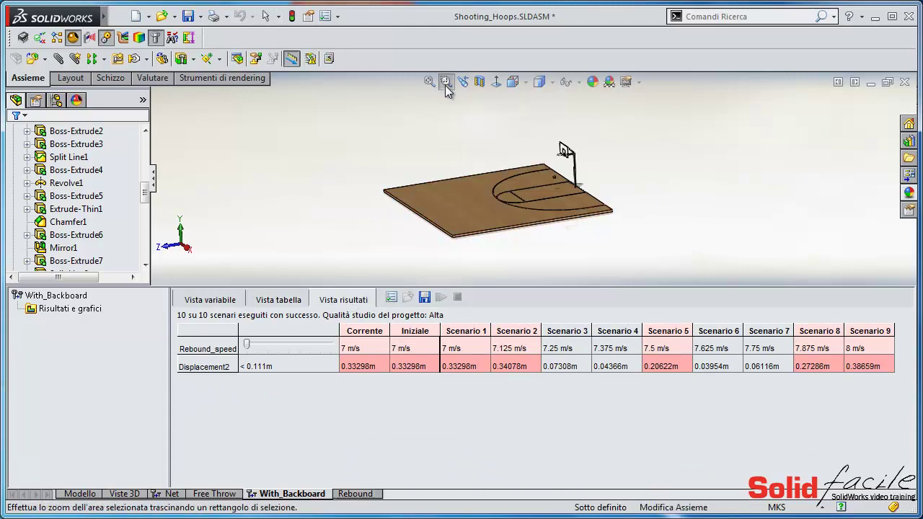
pyautogui.moveTo(463, 117); pyautogui.dragTo(619, 224)
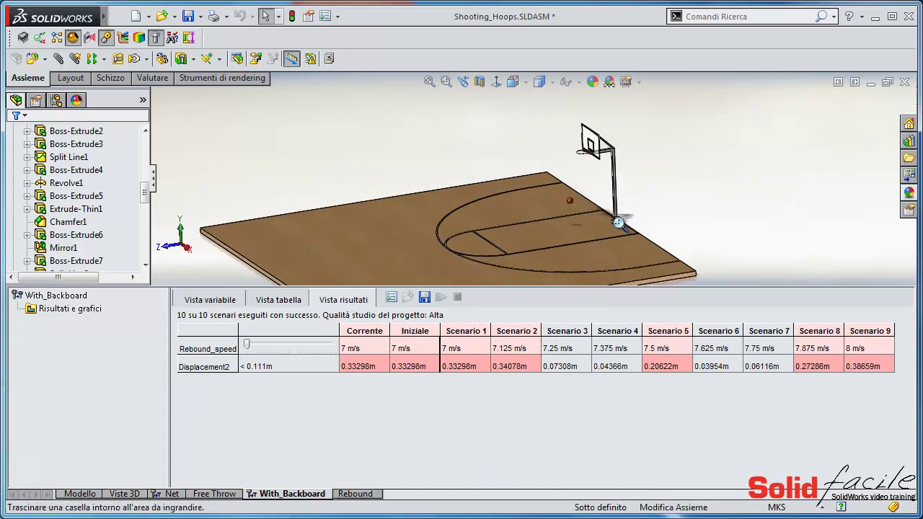
pyautogui.click(465, 330)
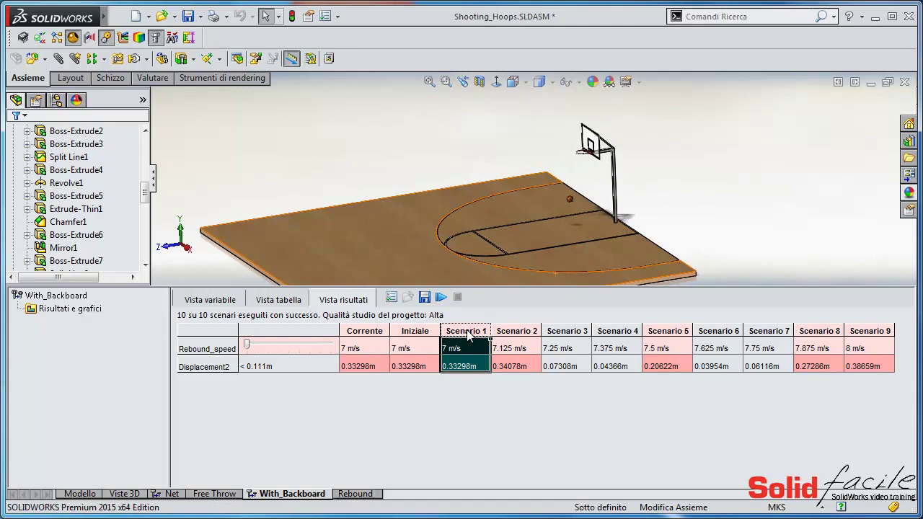
pyautogui.click(442, 298)
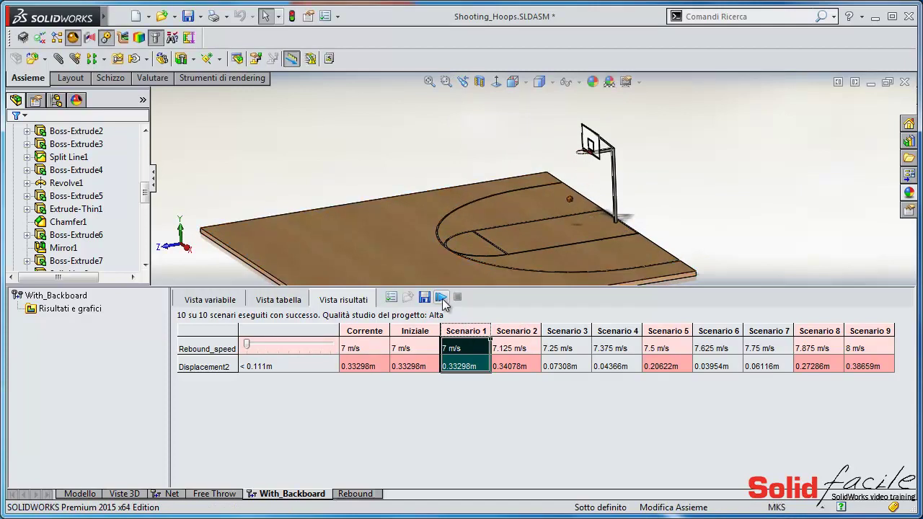
# - Play Scenarios 2, 3 and 4 in turn, finishing on Scenario 4 at 7.375 m/s
pyautogui.click(512, 331)
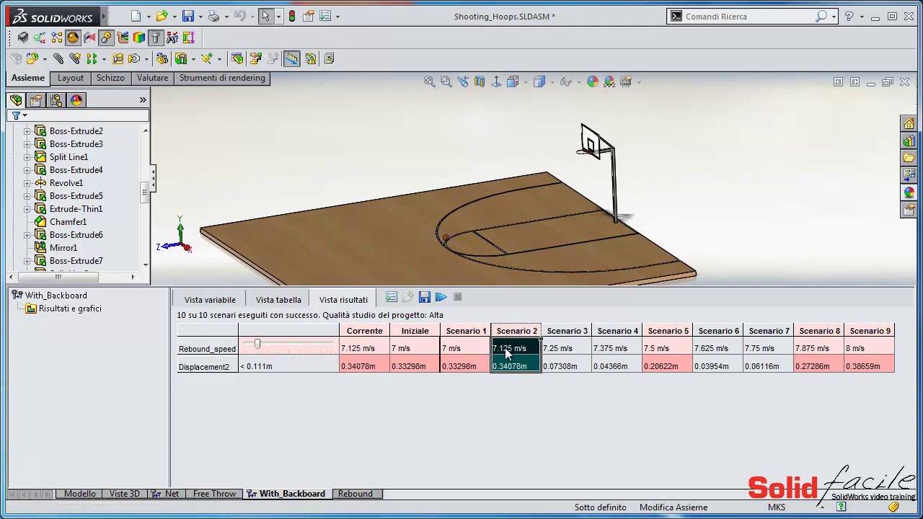
pyautogui.click(441, 297)
pyautogui.click(569, 331)
pyautogui.click(441, 296)
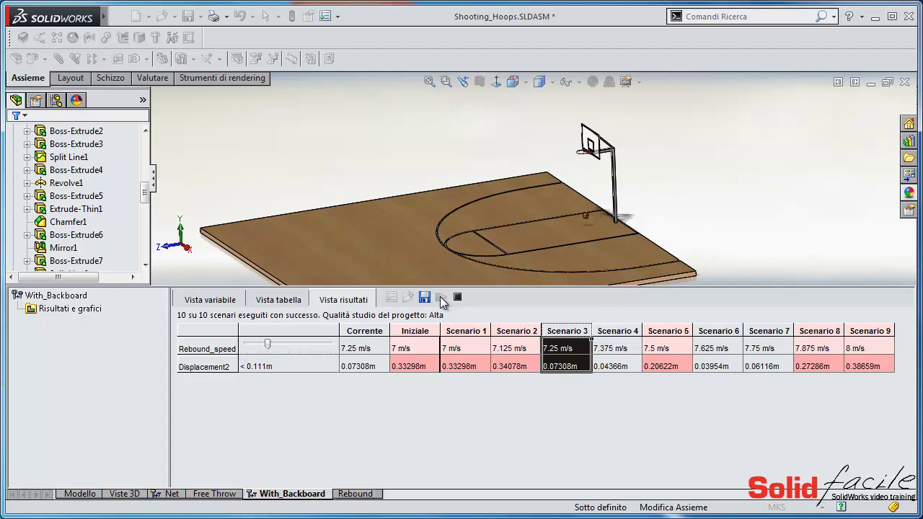
pyautogui.click(615, 330)
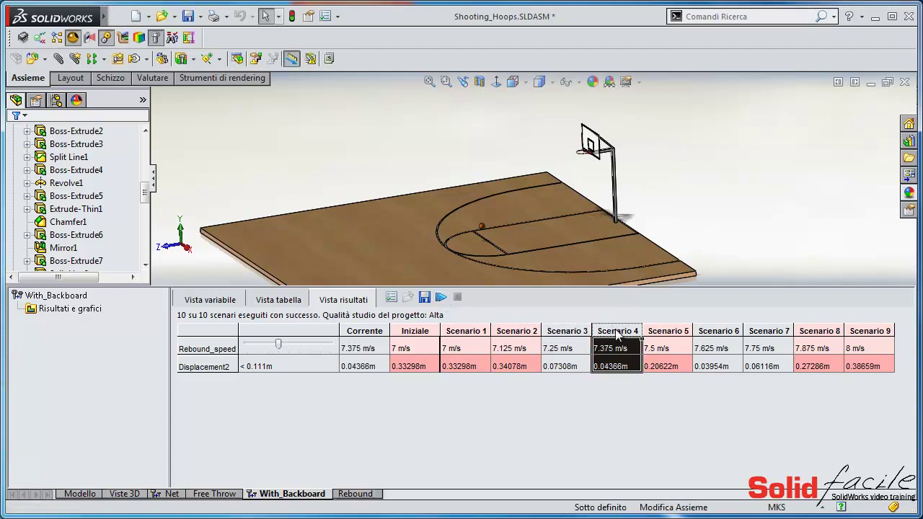
pyautogui.click(442, 298)
# - Scroll the FeatureManager tree up and expand Sensors to show Displacement2
pyautogui.moveTo(145, 192); pyautogui.dragTo(145, 130)
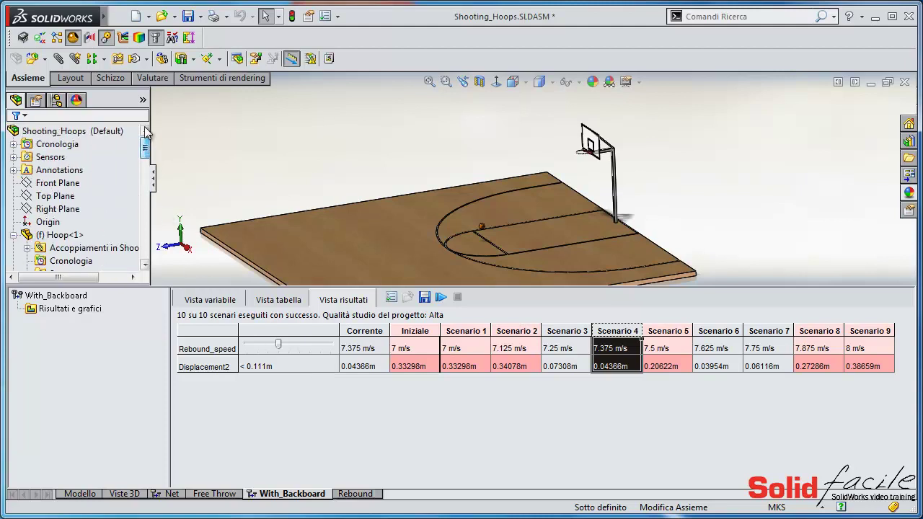
pyautogui.click(13, 156)
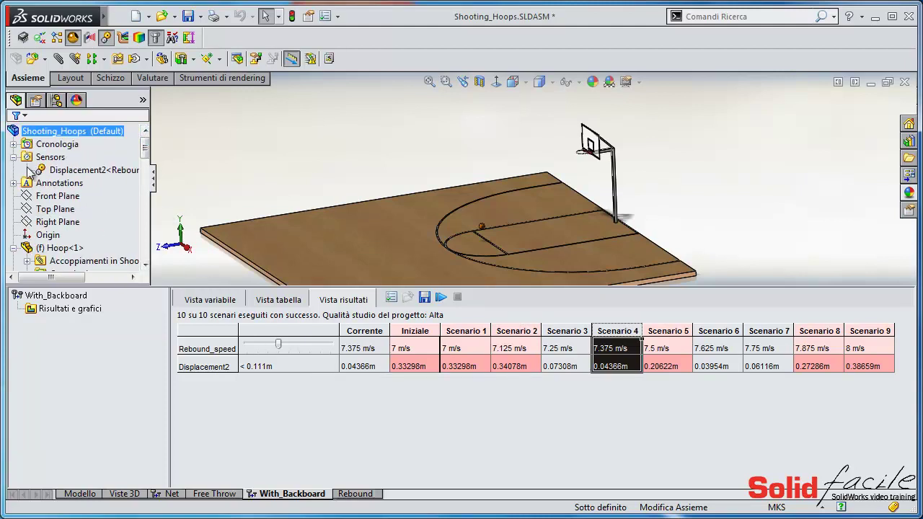